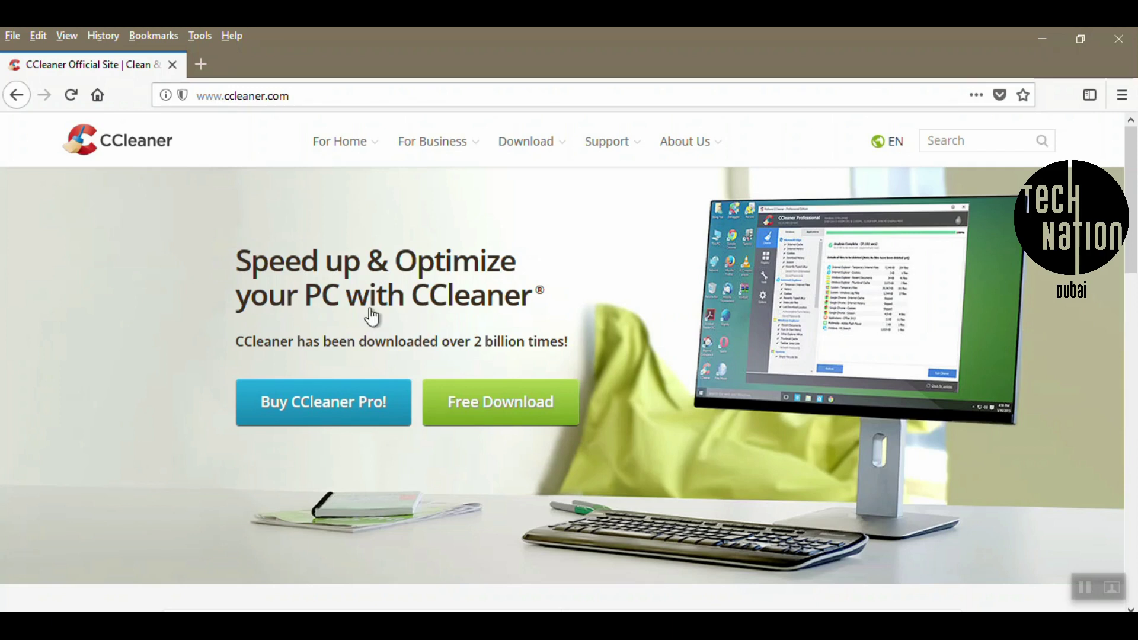
- Open the free download page on ccleaner.com and compare the Free, Professional and Professional Plus features down to the download links
{"action": "left_click", "coordinate": [488, 393]}
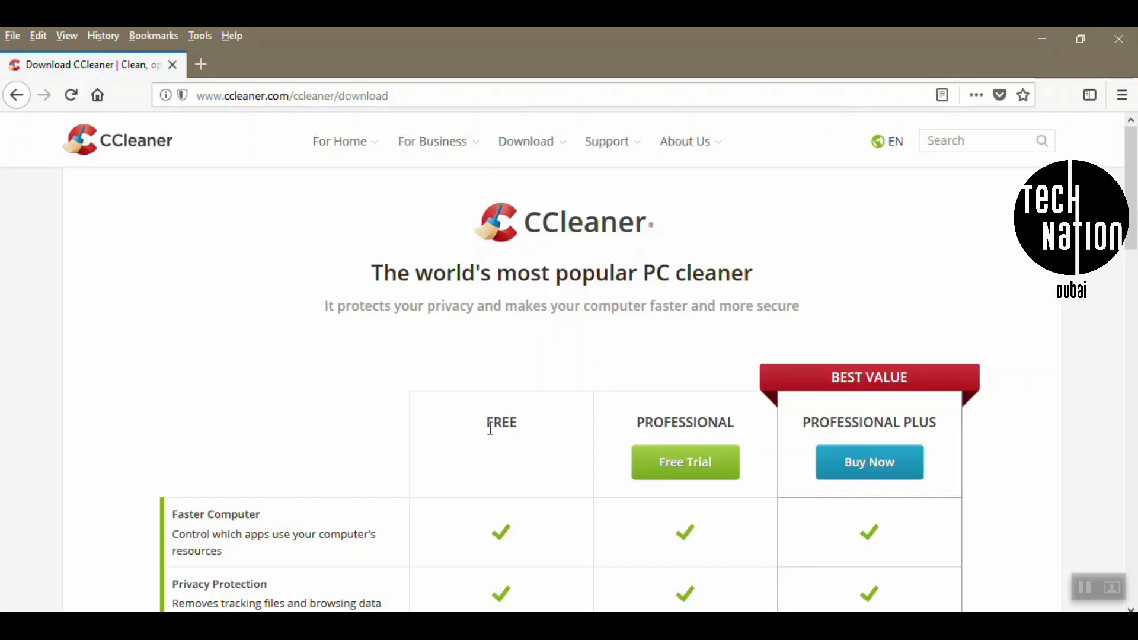
{"action": "left_click_drag", "start_coordinate": [481, 424], "coordinate": [525, 432]}
{"action": "scroll", "coordinate": [525, 428], "scroll_direction": "down", "scroll_amount": 5}
{"action": "scroll", "coordinate": [524, 428], "scroll_direction": "down", "scroll_amount": 2}
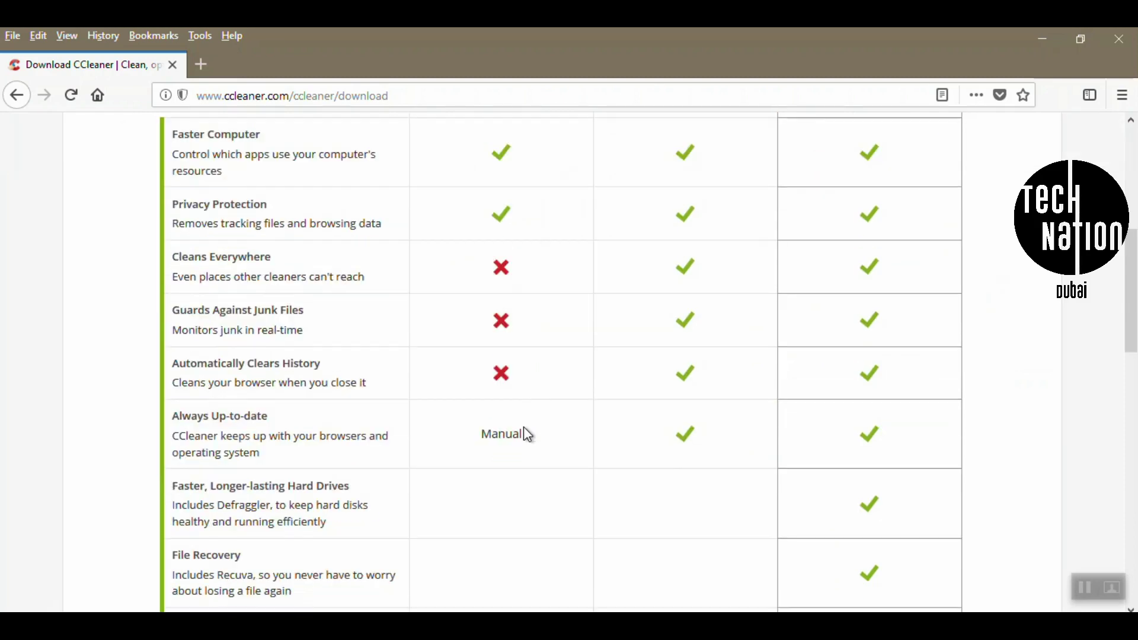
{"action": "scroll", "coordinate": [524, 428], "scroll_direction": "up", "scroll_amount": 3}
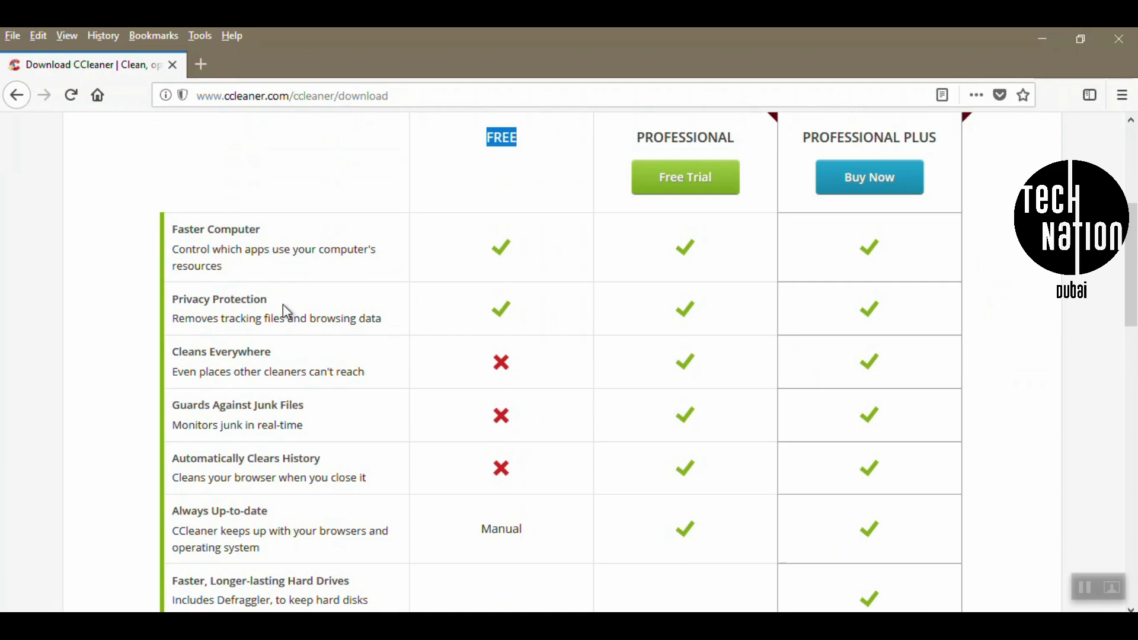
{"action": "left_click_drag", "start_coordinate": [282, 304], "coordinate": [503, 247]}
{"action": "scroll", "coordinate": [503, 247], "scroll_direction": "down", "scroll_amount": 15}
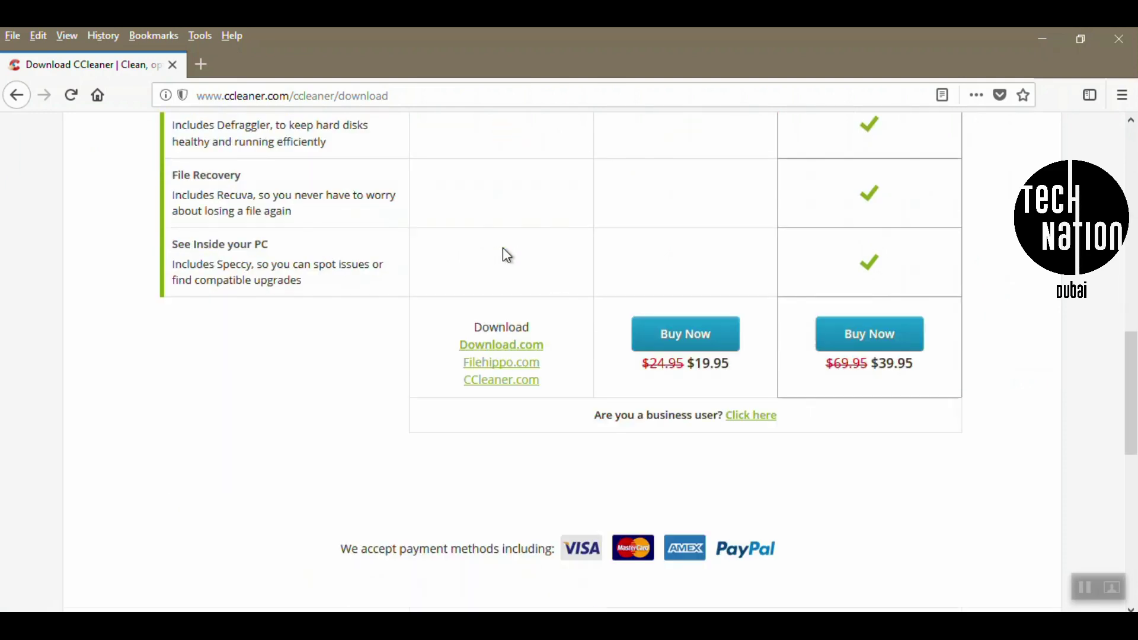
{"action": "scroll", "coordinate": [503, 250], "scroll_direction": "down", "scroll_amount": 2}
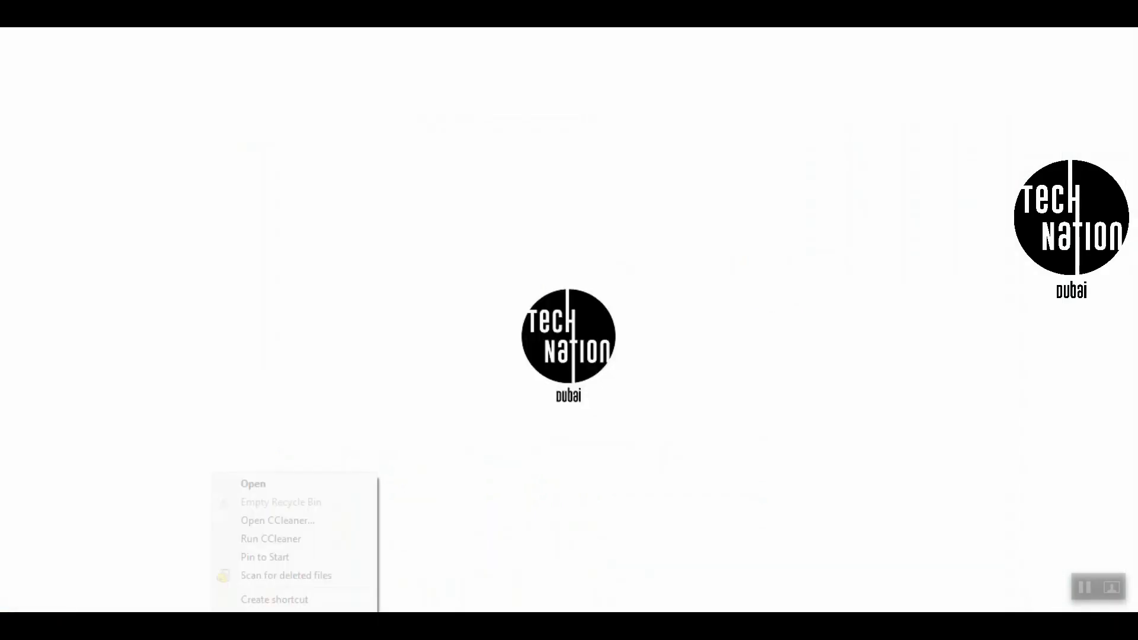
- Open CCleaner from the Recycle Bin's options
{"action": "left_click", "coordinate": [253, 523]}
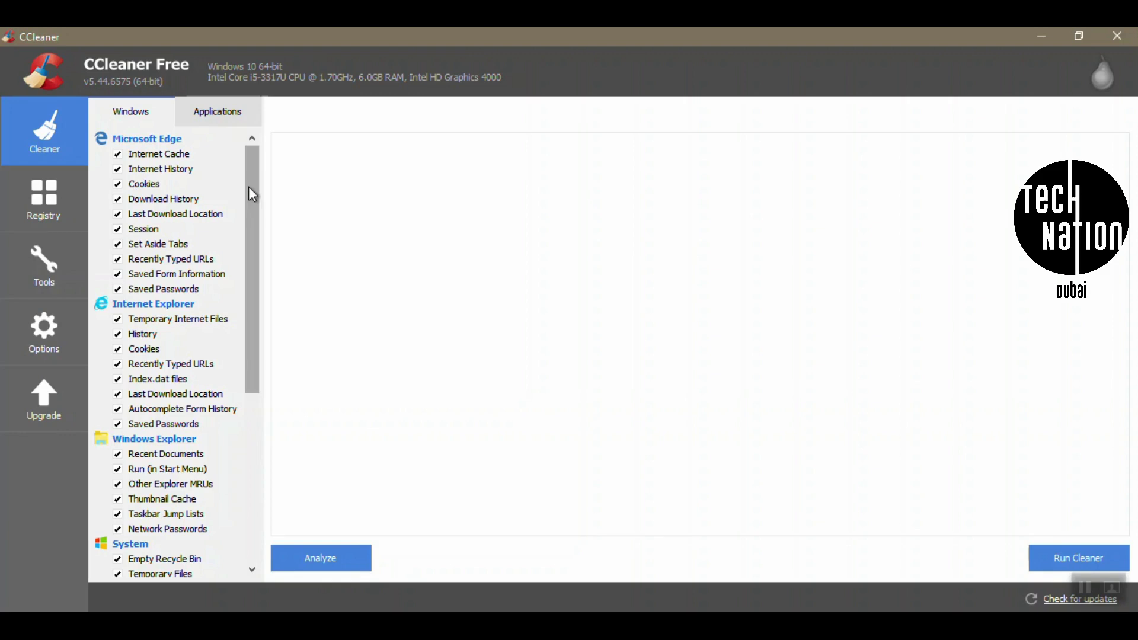
{"action": "left_click_drag", "start_coordinate": [250, 187], "coordinate": [265, 140]}
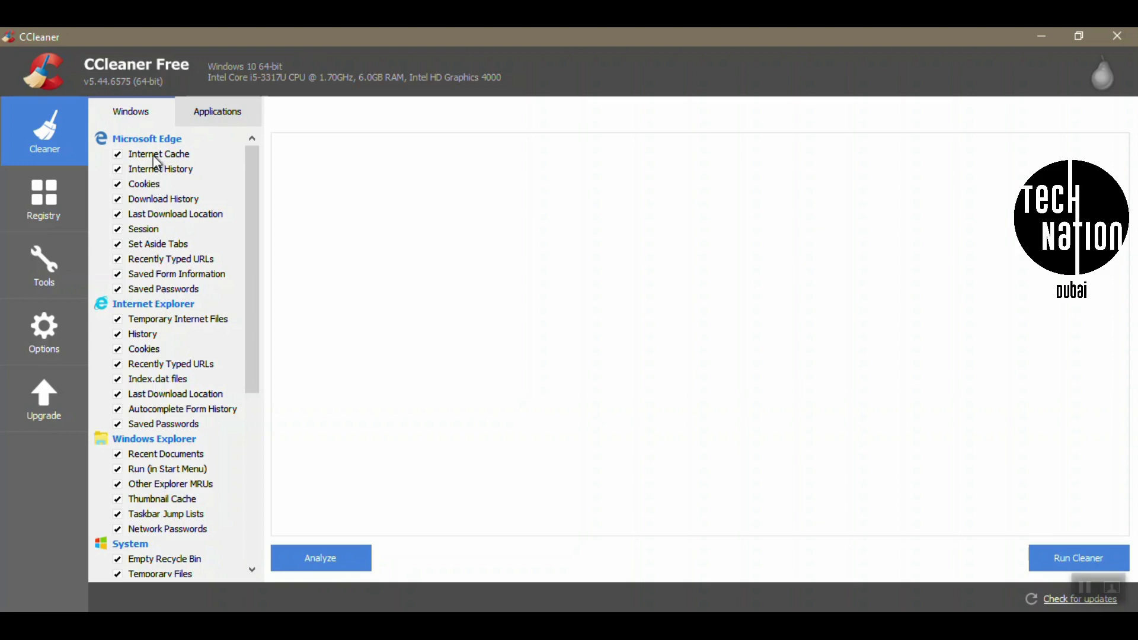
- Clear the Microsoft Edge rules except Download History and Last Download Location, and reselect the whole group, accepting the Saved Passwords warning
{"action": "left_click", "coordinate": [108, 141]}
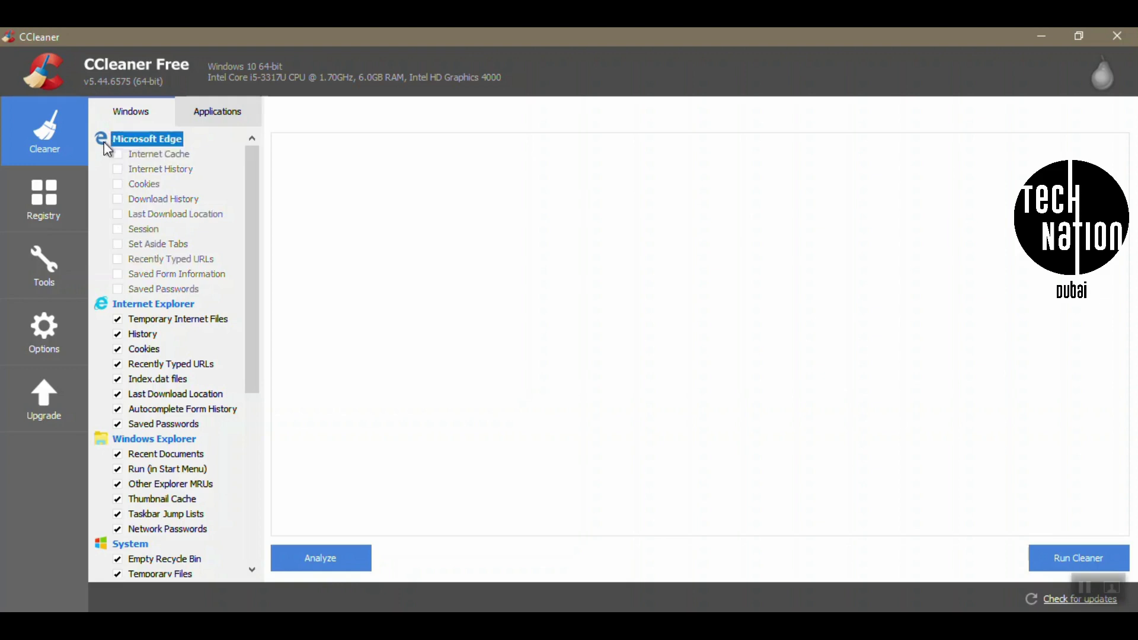
{"action": "left_click", "coordinate": [118, 201]}
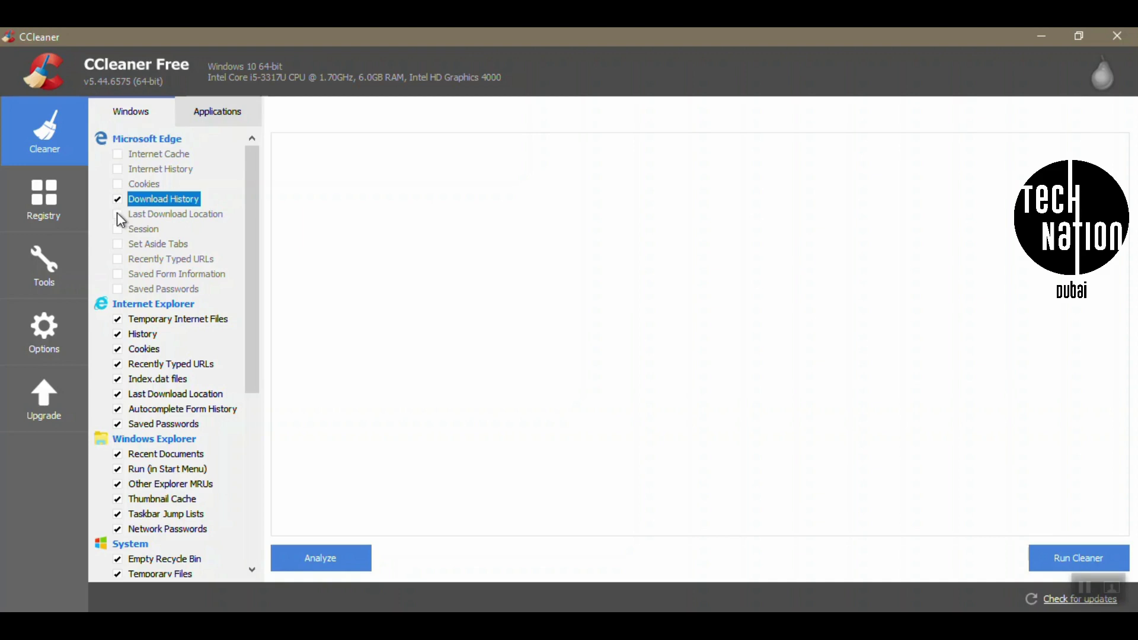
{"action": "left_click", "coordinate": [117, 213]}
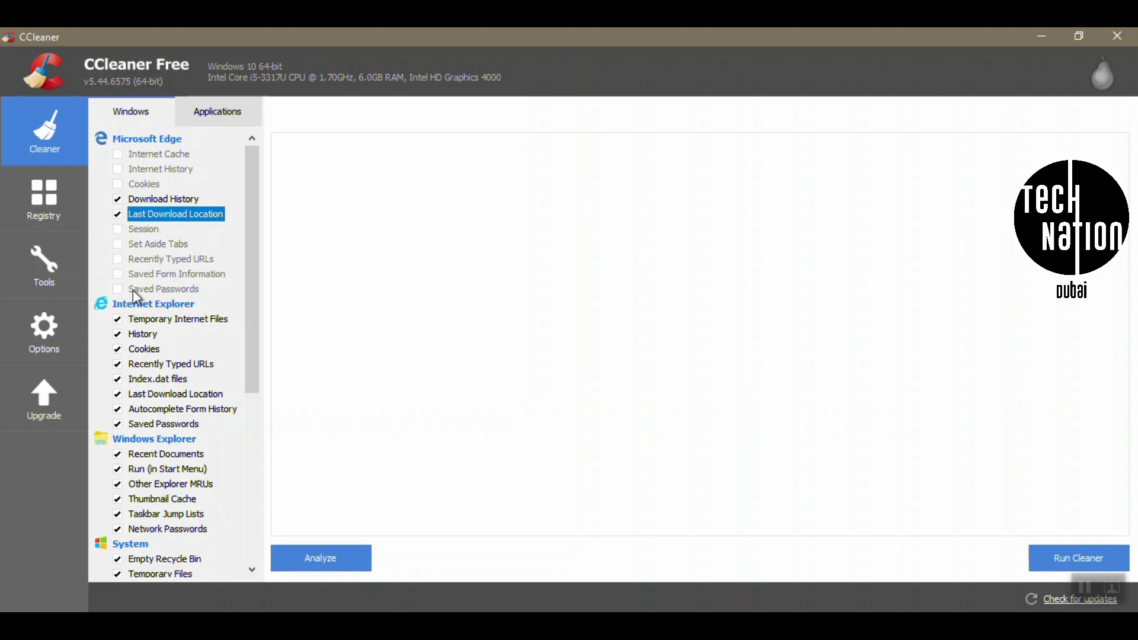
{"action": "left_click", "coordinate": [103, 136]}
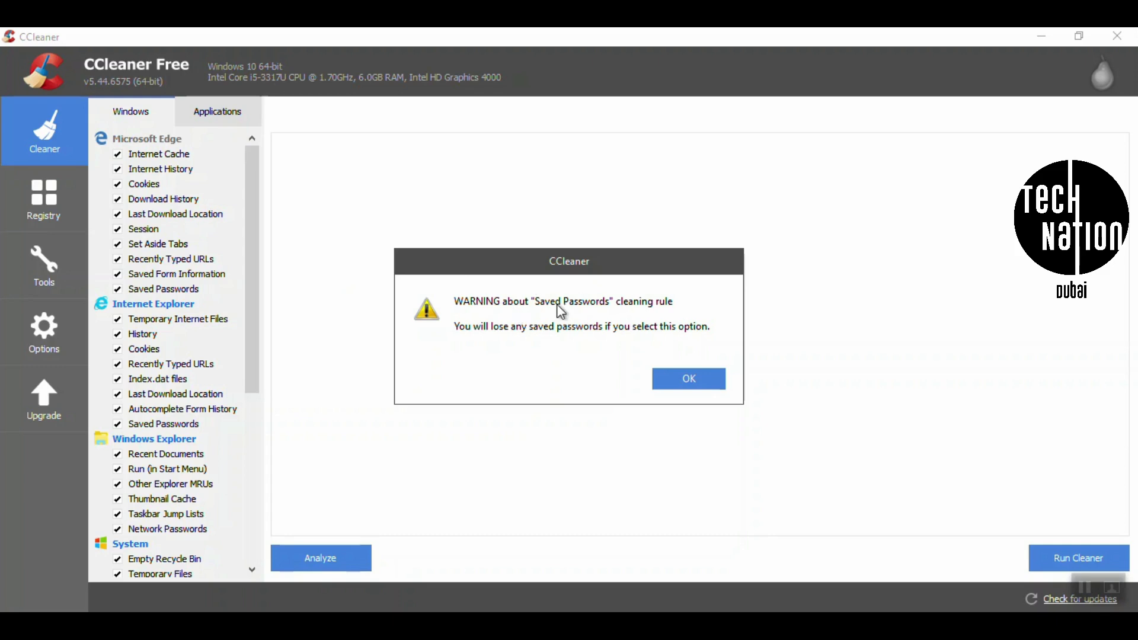
{"action": "left_click", "coordinate": [664, 374]}
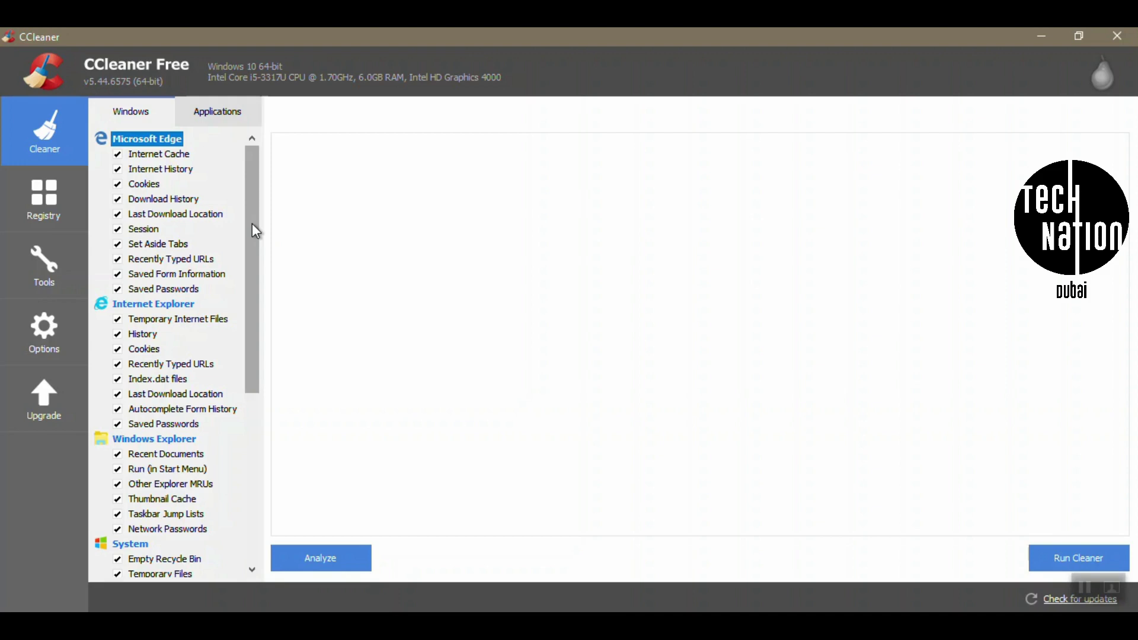
- Reselect the whole Windows Explorer rule group and accept the Network Passwords warning
{"action": "scroll", "coordinate": [252, 223], "scroll_direction": "down", "scroll_amount": 4}
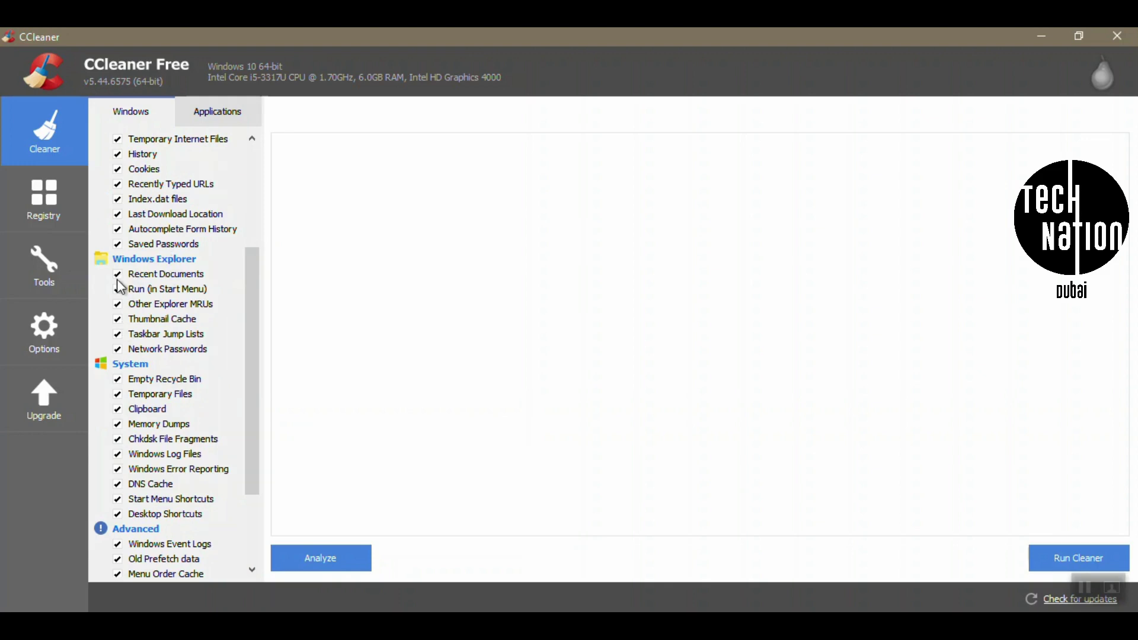
{"action": "left_click", "coordinate": [106, 262]}
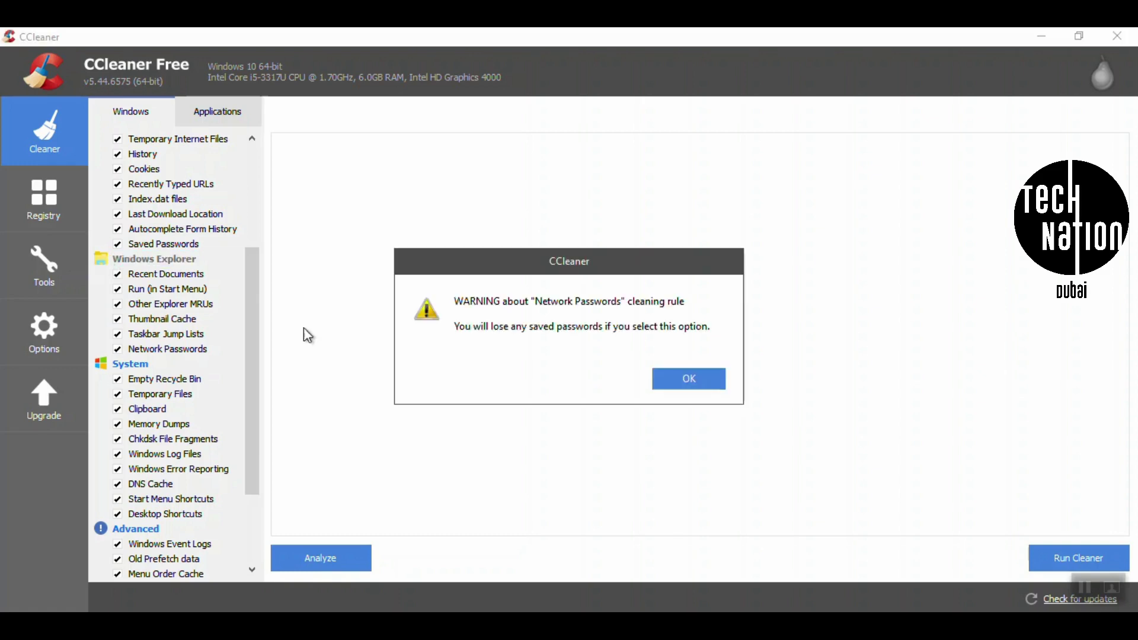
{"action": "left_click", "coordinate": [661, 386]}
- Enable the Wipe Free Space rule under Advanced, accept its warning, and disable the rule again
{"action": "left_click_drag", "start_coordinate": [254, 345], "coordinate": [256, 376]}
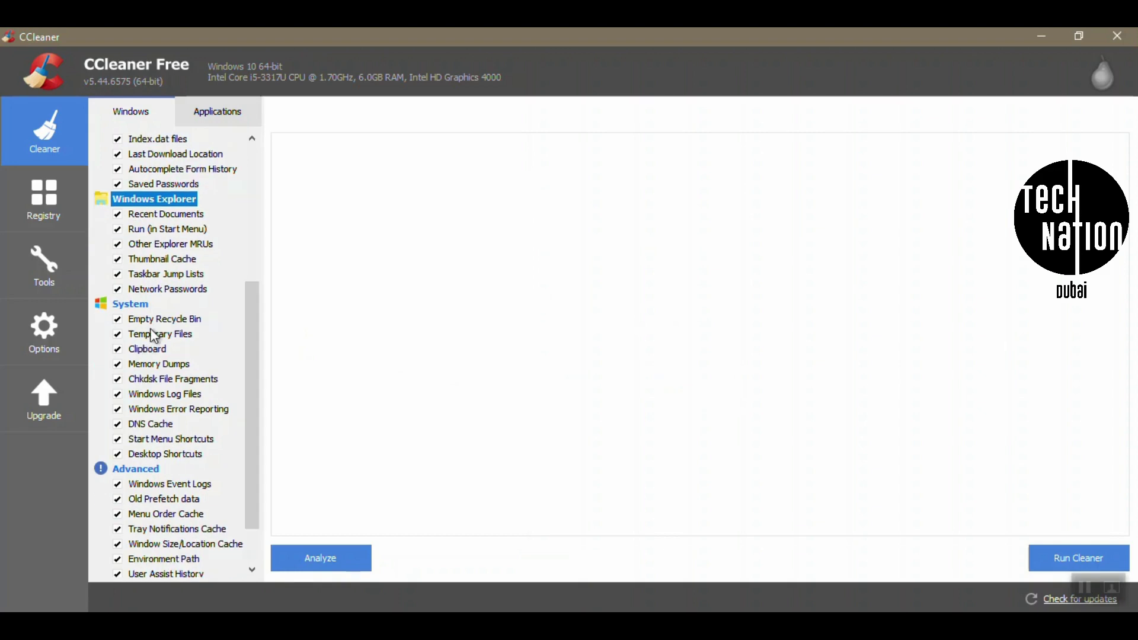
{"action": "left_click_drag", "start_coordinate": [245, 408], "coordinate": [249, 477]}
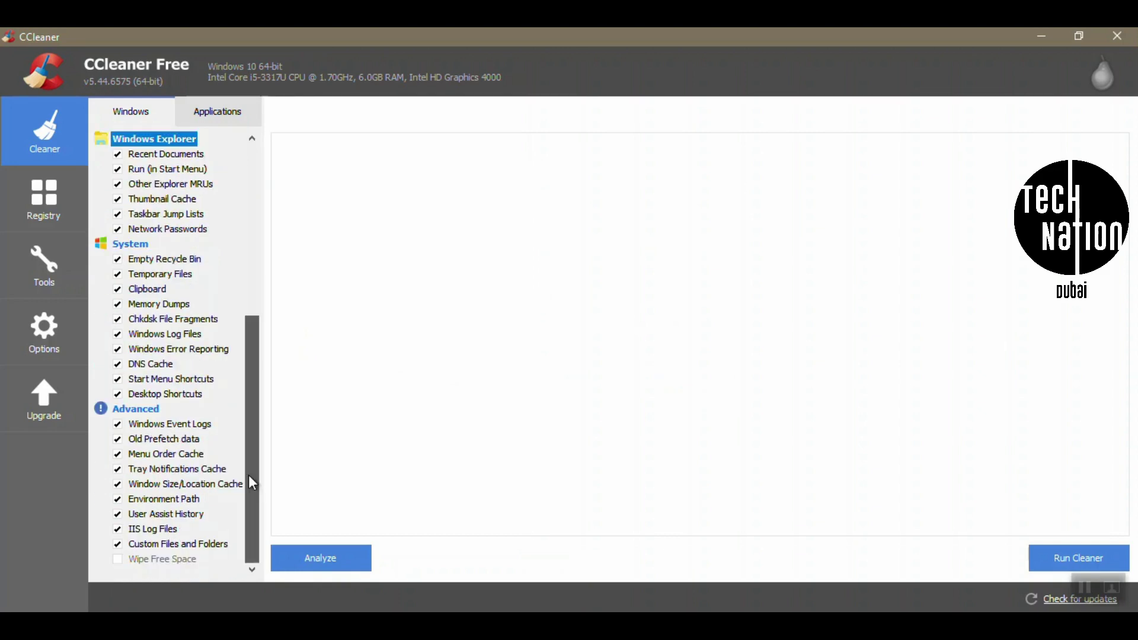
{"action": "left_click", "coordinate": [121, 560]}
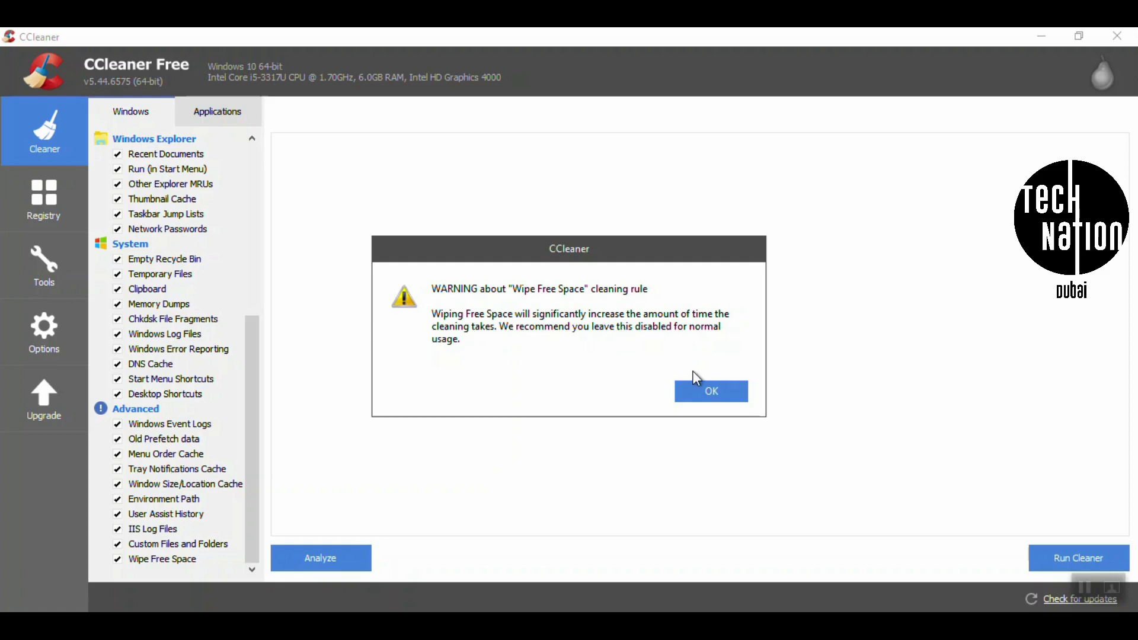
{"action": "left_click", "coordinate": [697, 385]}
{"action": "left_click", "coordinate": [117, 559]}
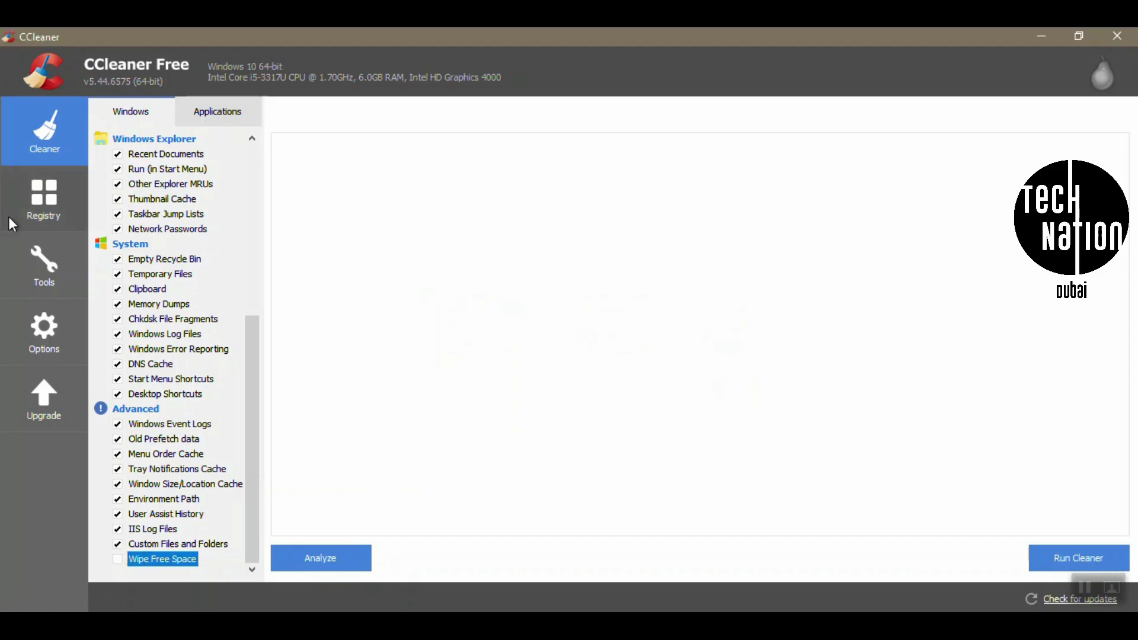
- Check the Drive Wiper tool's wipe, security and drive options, and return to the Cleaner
{"action": "left_click", "coordinate": [53, 345]}
{"action": "left_click", "coordinate": [54, 249]}
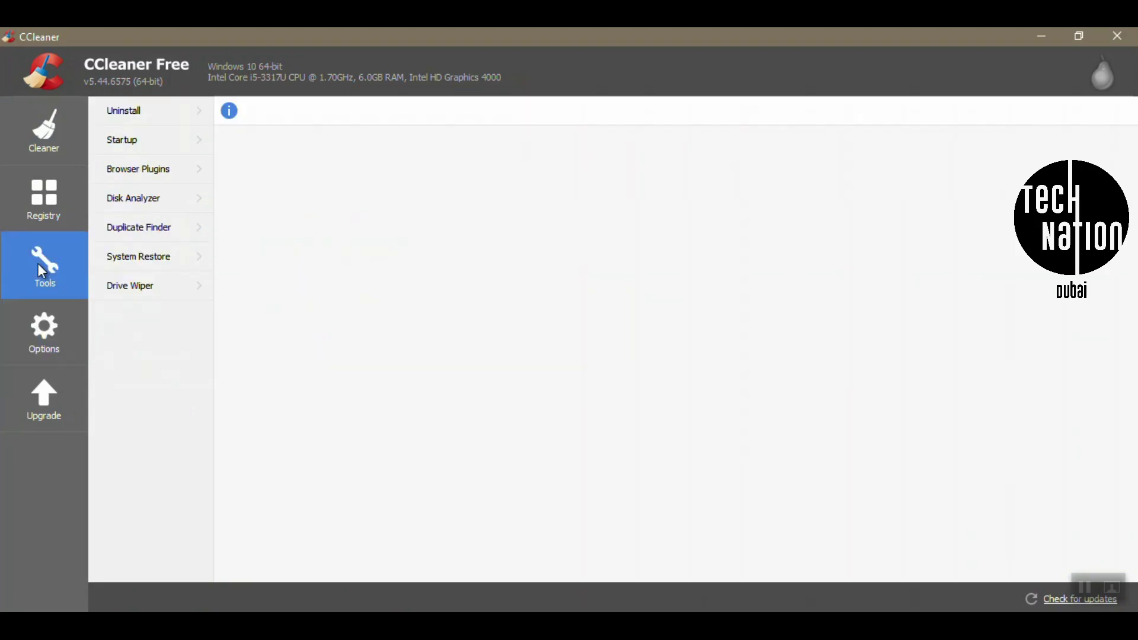
{"action": "left_click", "coordinate": [136, 294]}
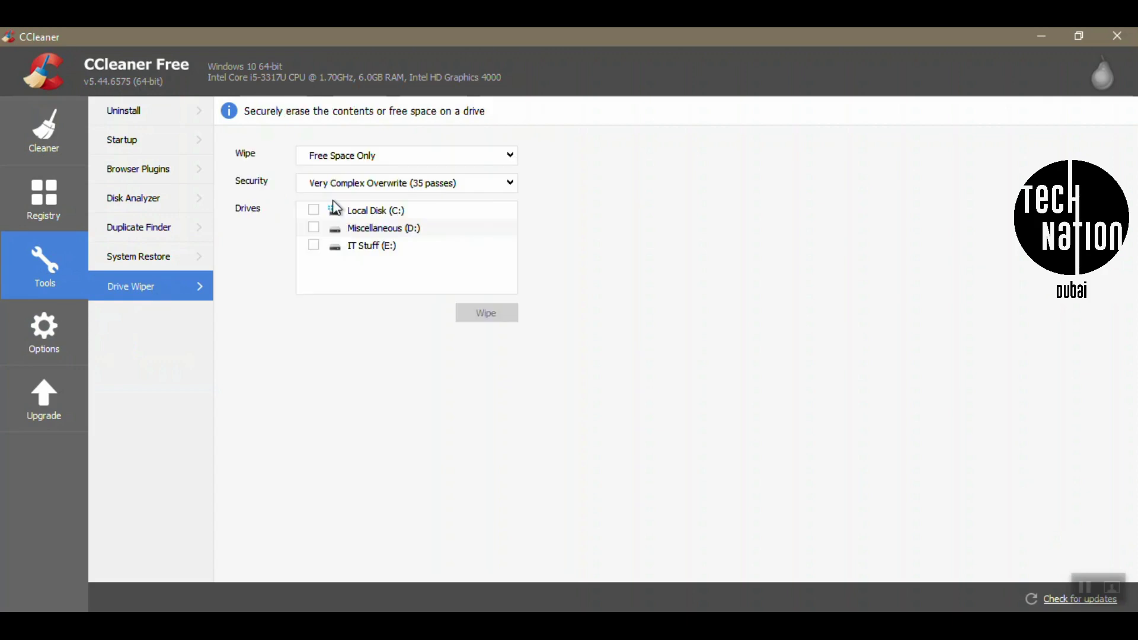
{"action": "left_click", "coordinate": [51, 144]}
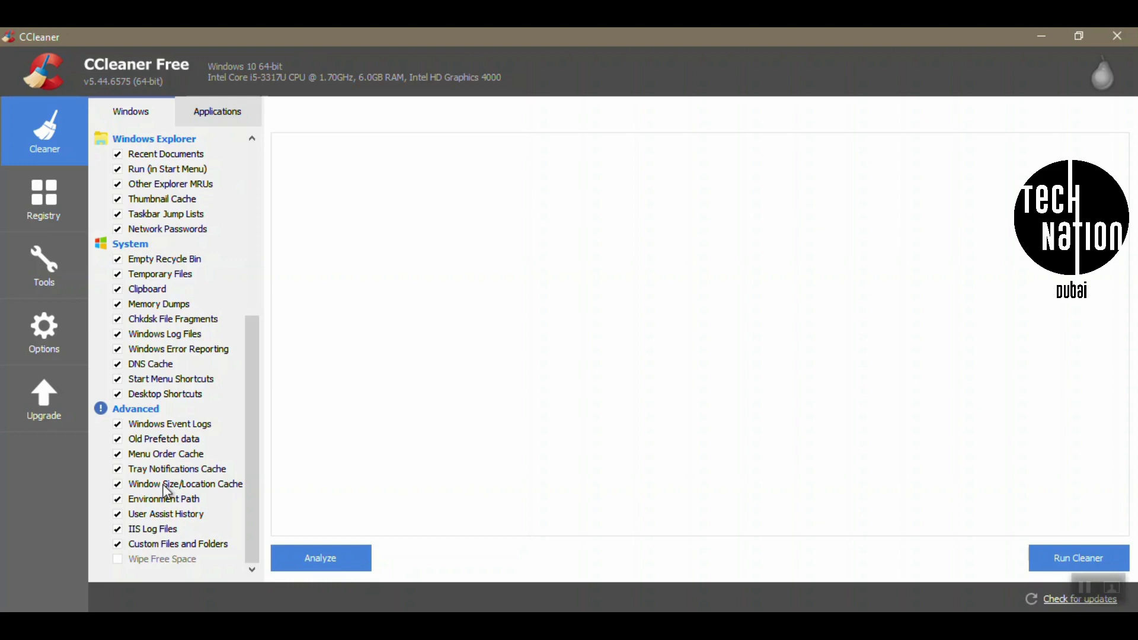
- Review the Windows cleaning rules from Microsoft Edge to Wipe Free Space, and the Applications rules for Firefox and Google Chrome
{"action": "left_click", "coordinate": [157, 559]}
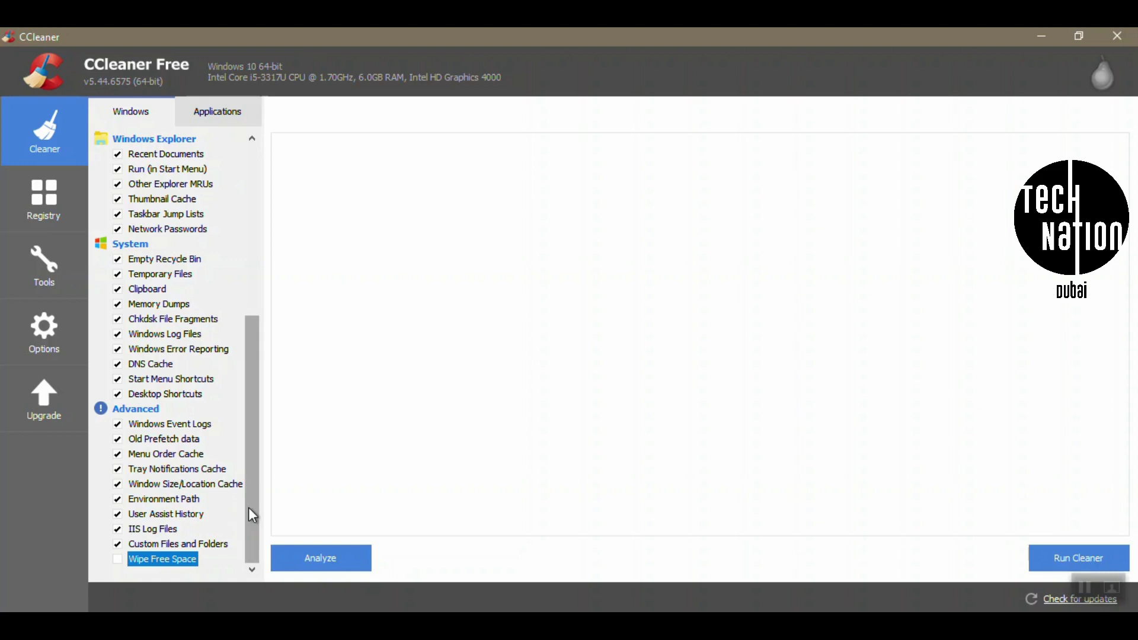
{"action": "left_click_drag", "start_coordinate": [248, 509], "coordinate": [261, 552]}
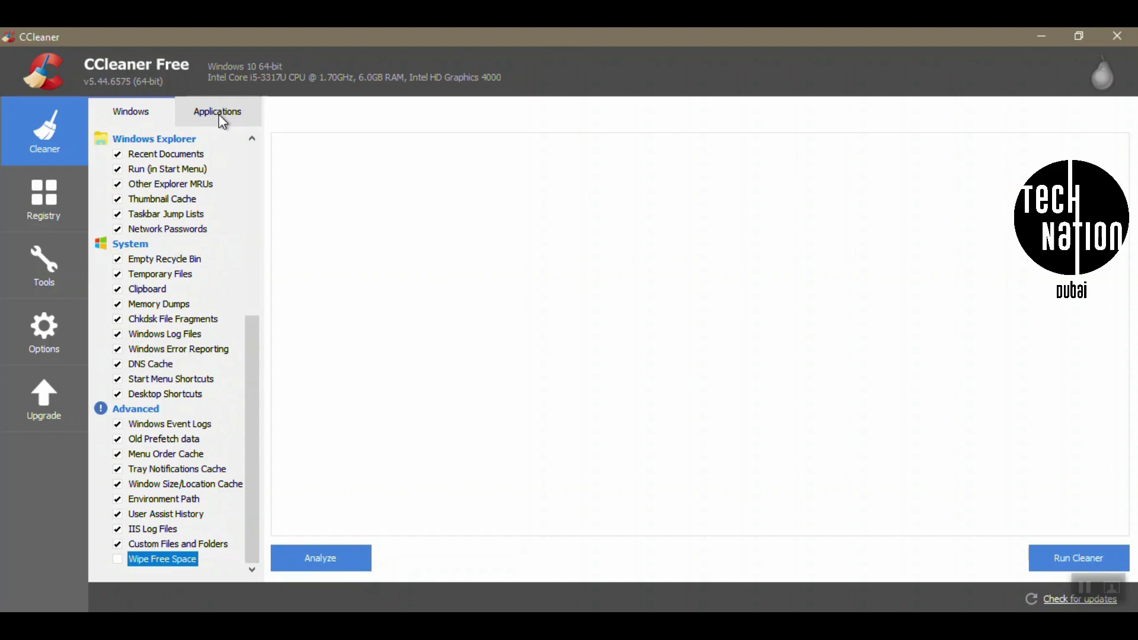
{"action": "scroll", "coordinate": [157, 400], "scroll_direction": "up", "scroll_amount": 7}
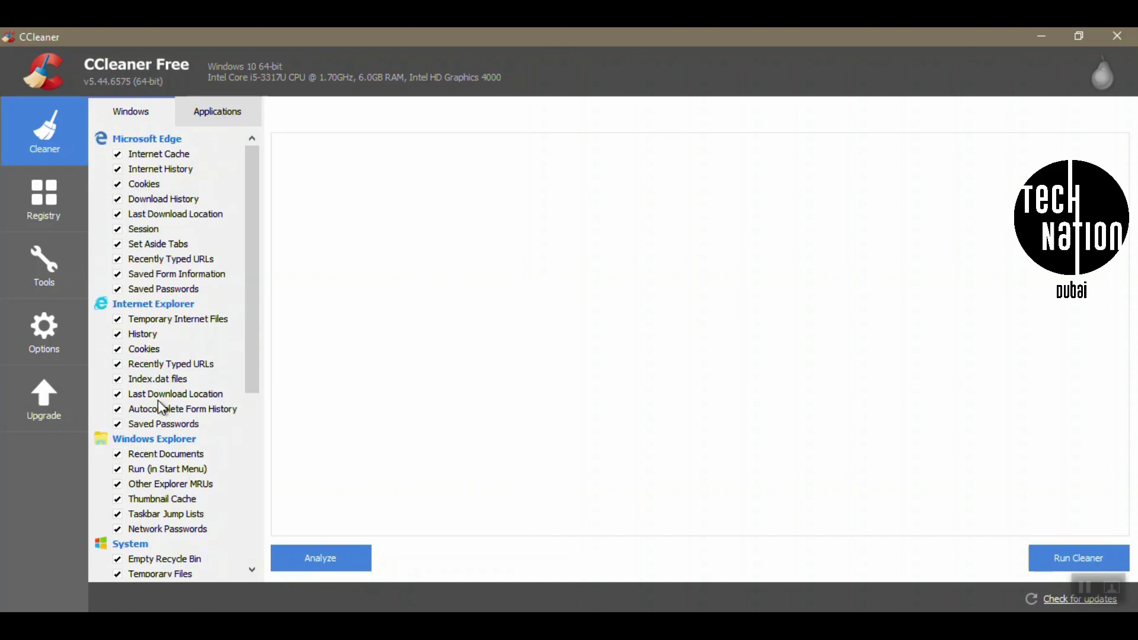
{"action": "scroll", "coordinate": [133, 329], "scroll_direction": "down", "scroll_amount": 7}
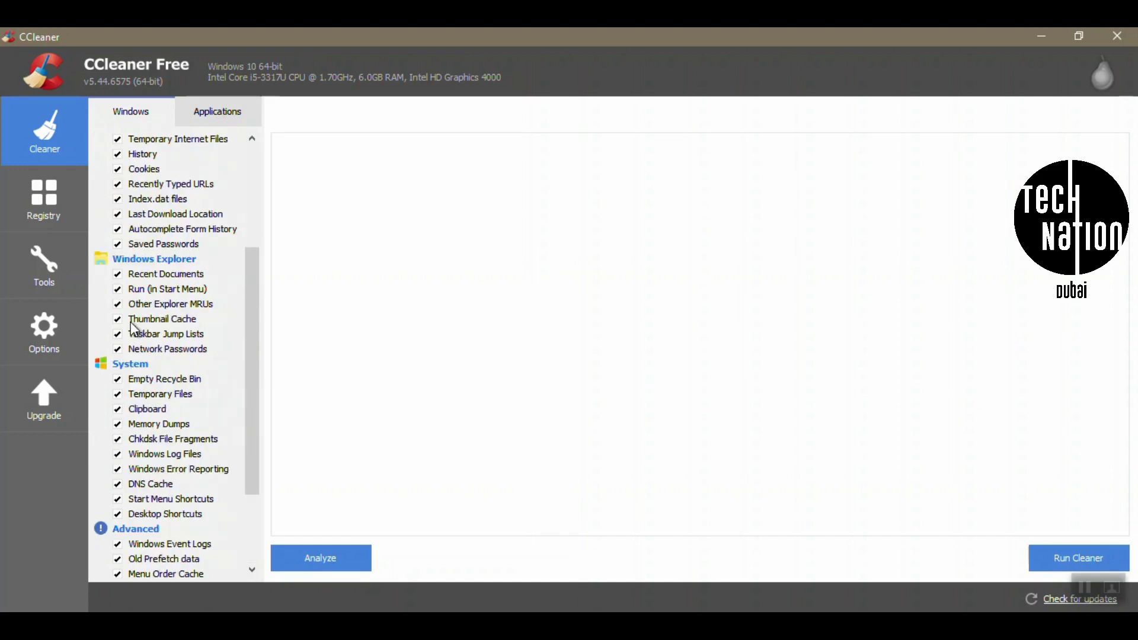
{"action": "scroll", "coordinate": [133, 329], "scroll_direction": "up", "scroll_amount": 7}
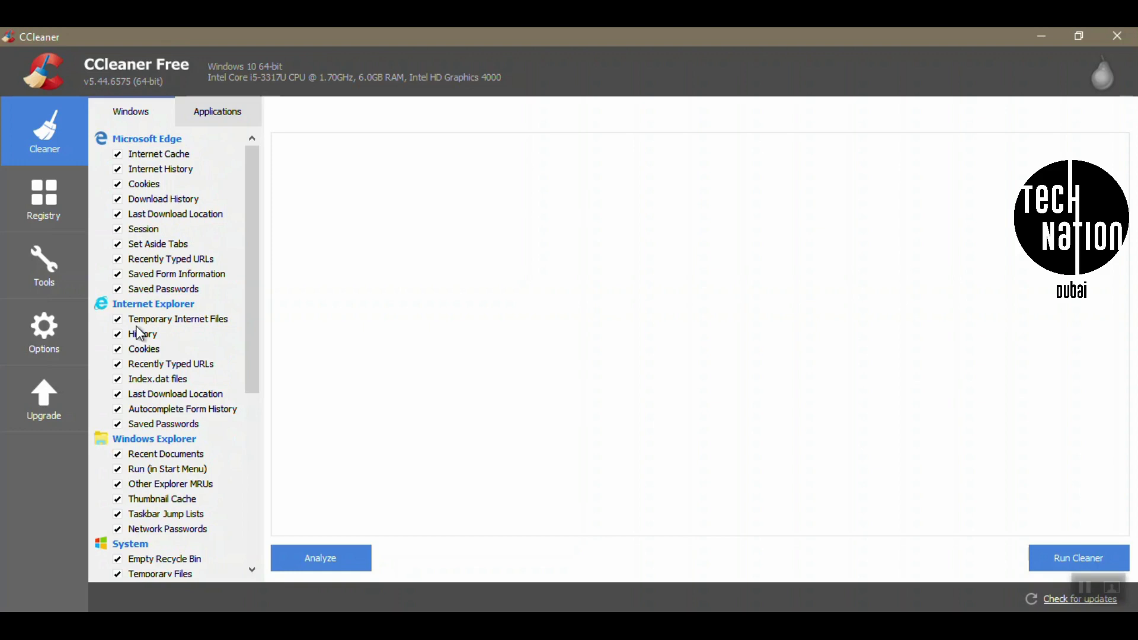
{"action": "scroll", "coordinate": [133, 332], "scroll_direction": "down", "scroll_amount": 5}
{"action": "scroll", "coordinate": [139, 335], "scroll_direction": "down", "scroll_amount": 3}
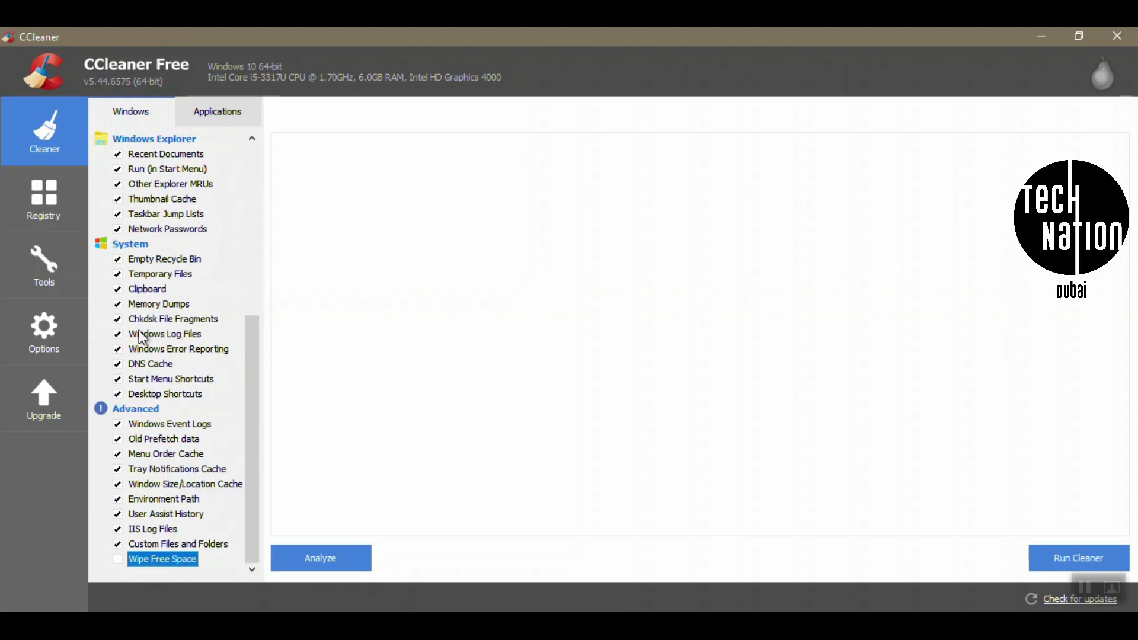
{"action": "left_click", "coordinate": [198, 121]}
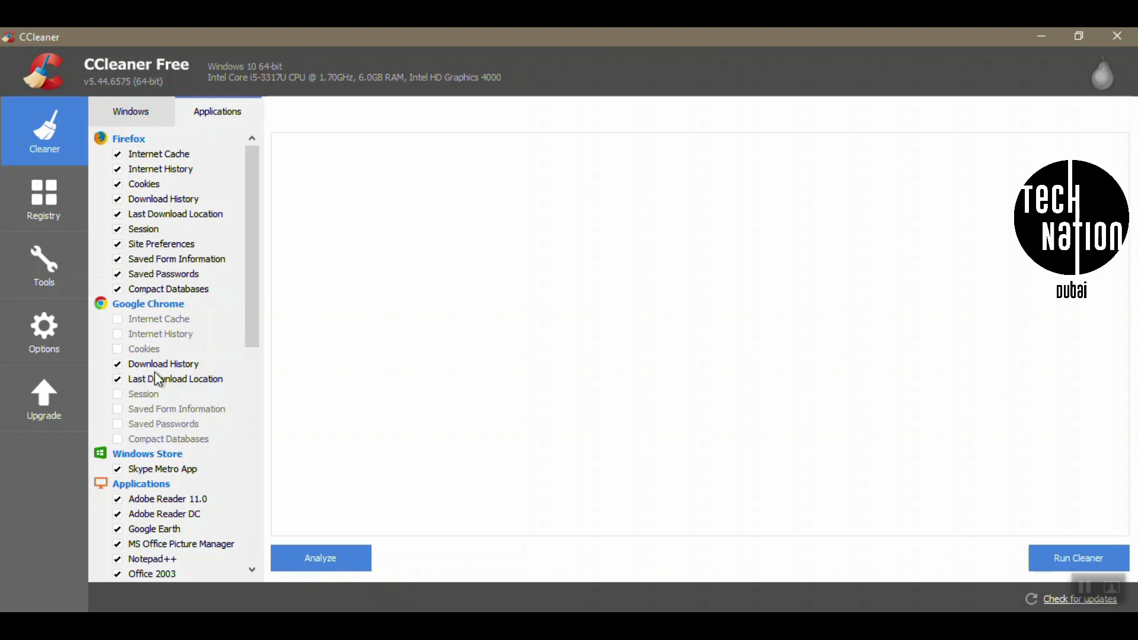
{"action": "mouse_move", "coordinate": [254, 315]}
{"action": "left_mouse_down"}
{"action": "mouse_move", "coordinate": [249, 543]}
{"action": "mouse_move", "coordinate": [279, 258]}
{"action": "left_mouse_up"}
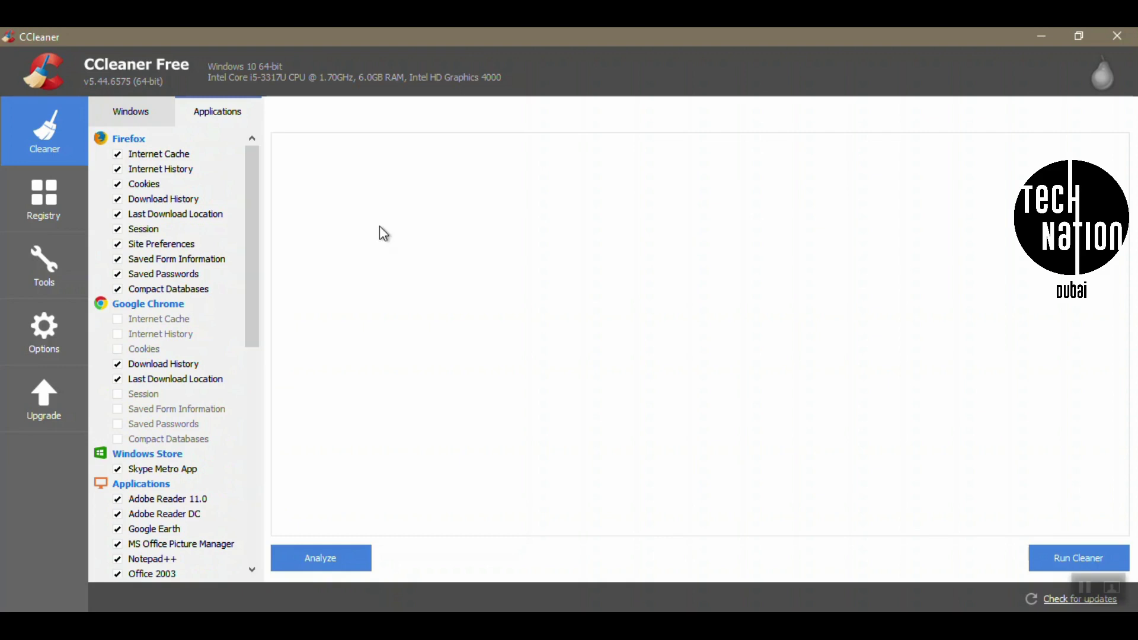
- Analyze the files covered by the selected rules and run the cleaner on them
{"action": "left_click", "coordinate": [316, 547]}
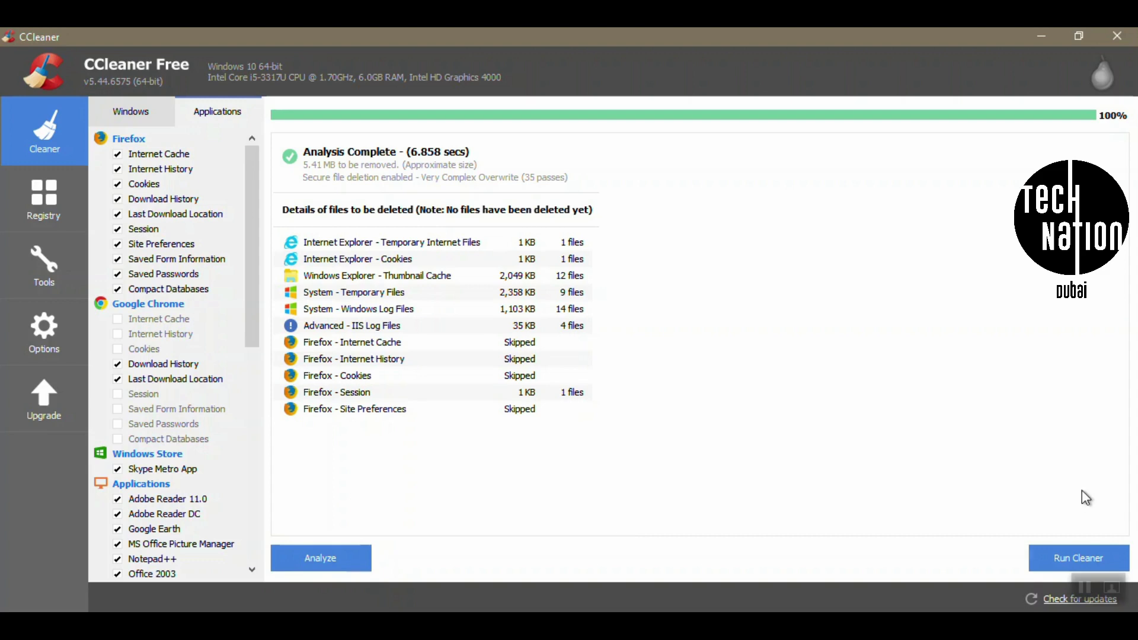
{"action": "left_click", "coordinate": [1044, 560]}
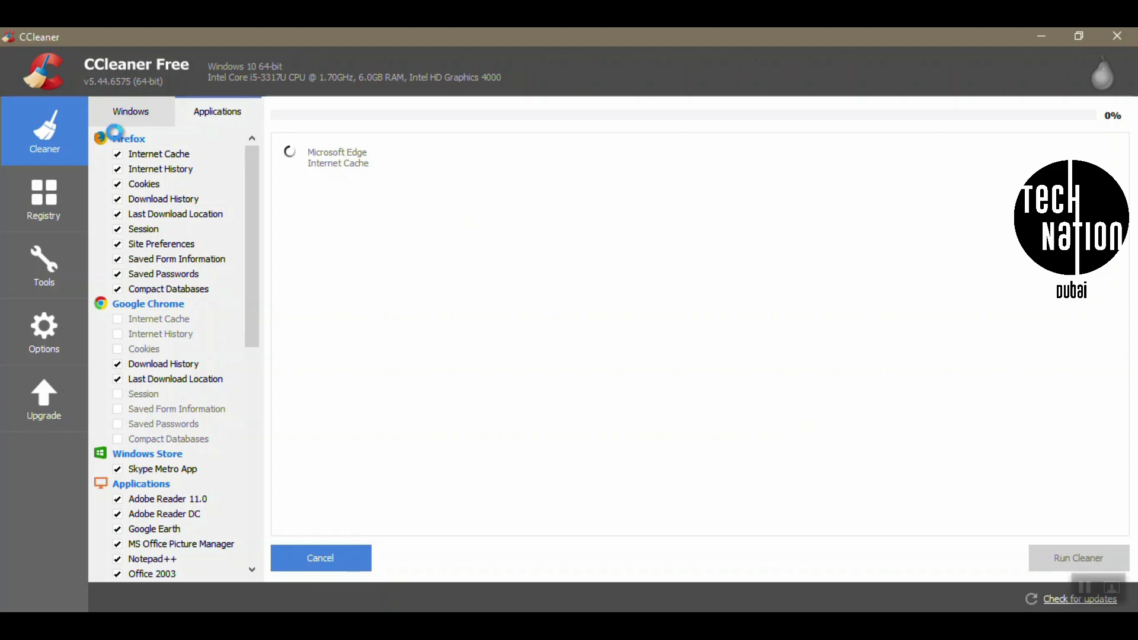
- Examine the Windows cleaning rules again while the cleaning runs
{"action": "left_click", "coordinate": [127, 115]}
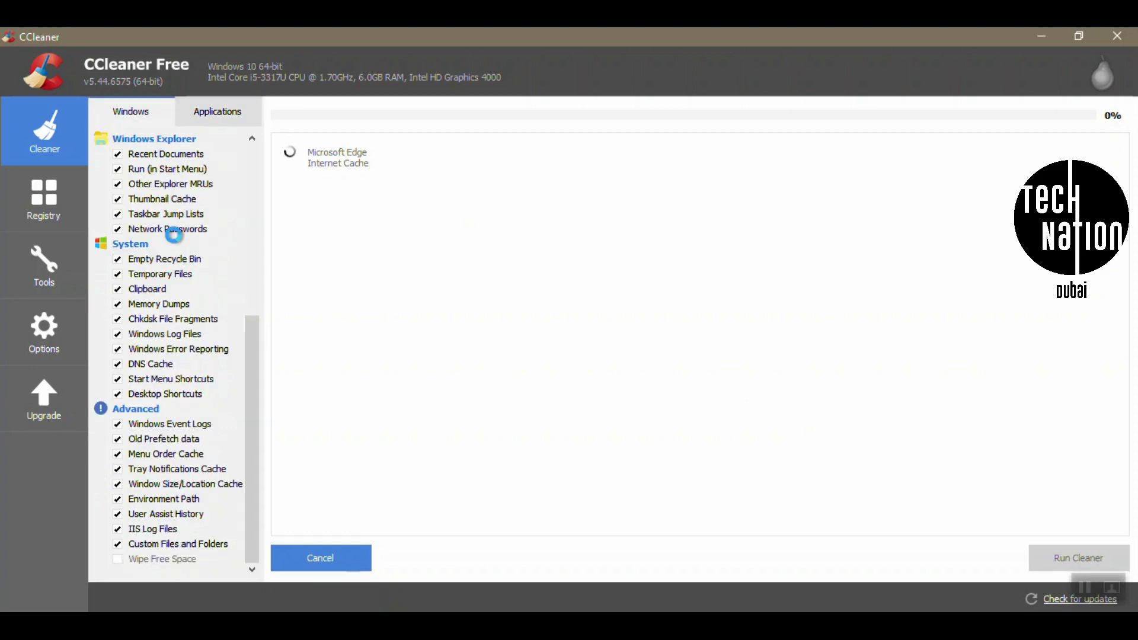
{"action": "scroll", "coordinate": [172, 232], "scroll_direction": "up", "scroll_amount": 7}
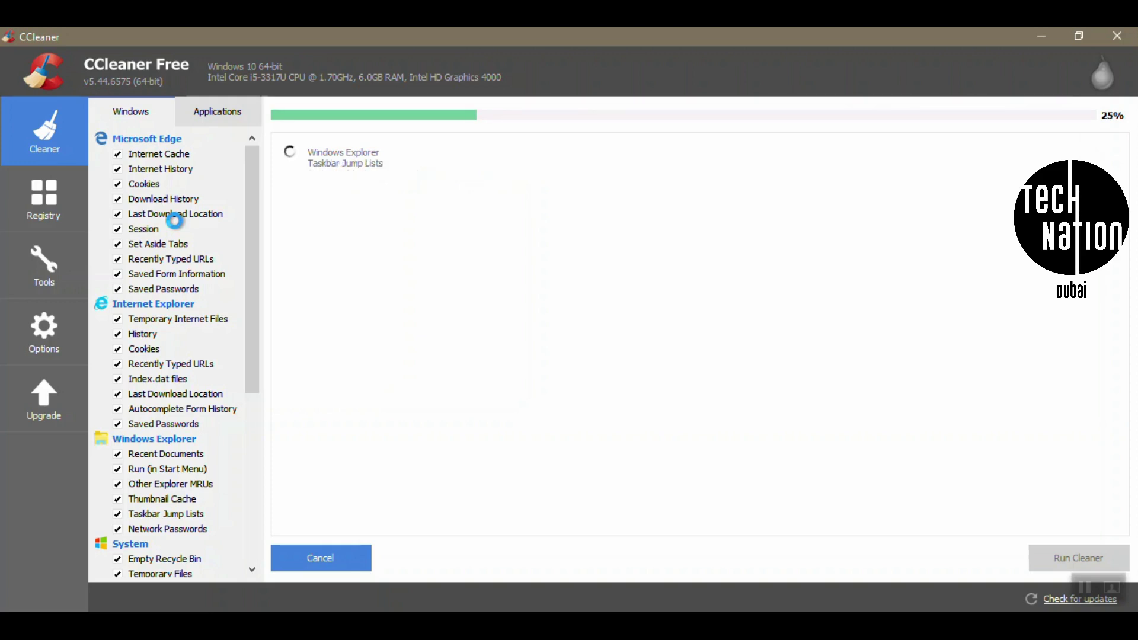
{"action": "scroll", "coordinate": [174, 220], "scroll_direction": "down", "scroll_amount": 1}
{"action": "scroll", "coordinate": [160, 217], "scroll_direction": "down", "scroll_amount": 6}
{"action": "scroll", "coordinate": [177, 219], "scroll_direction": "up", "scroll_amount": 7}
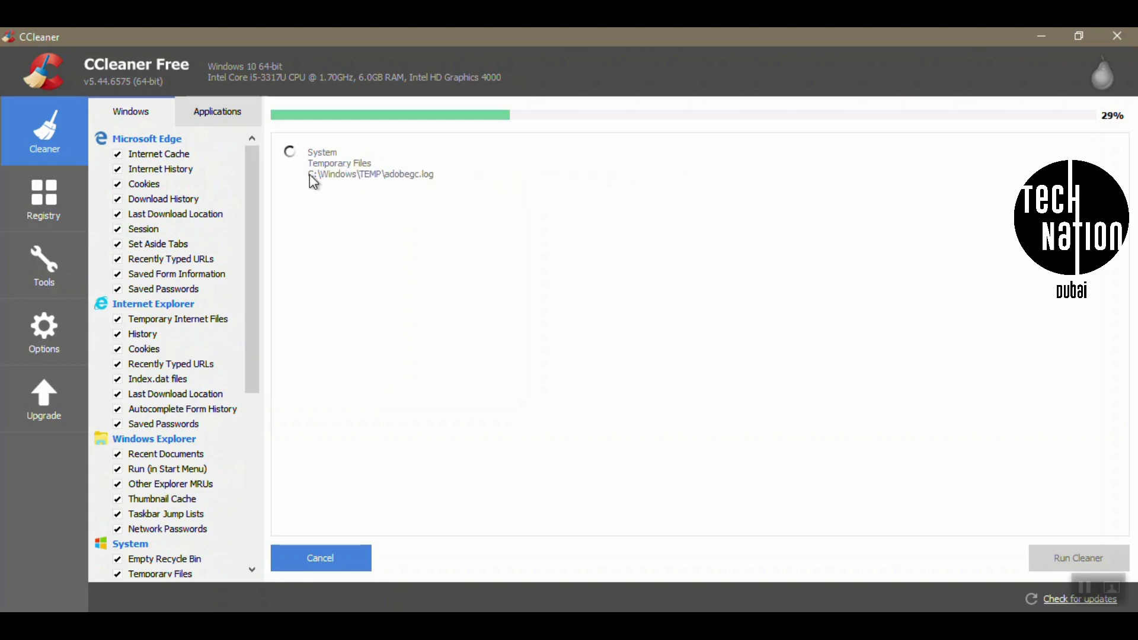
{"action": "scroll", "coordinate": [192, 319], "scroll_direction": "down", "scroll_amount": 3}
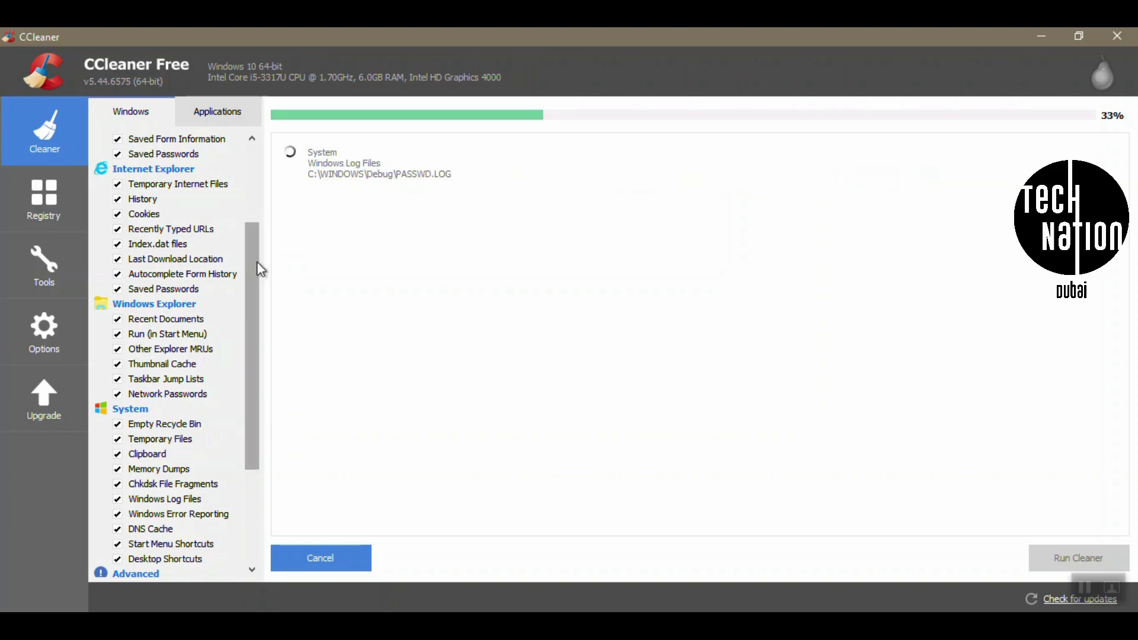
- Check the summary of the completed cleaning and return to its advanced report
{"action": "left_click_drag", "start_coordinate": [254, 263], "coordinate": [262, 157]}
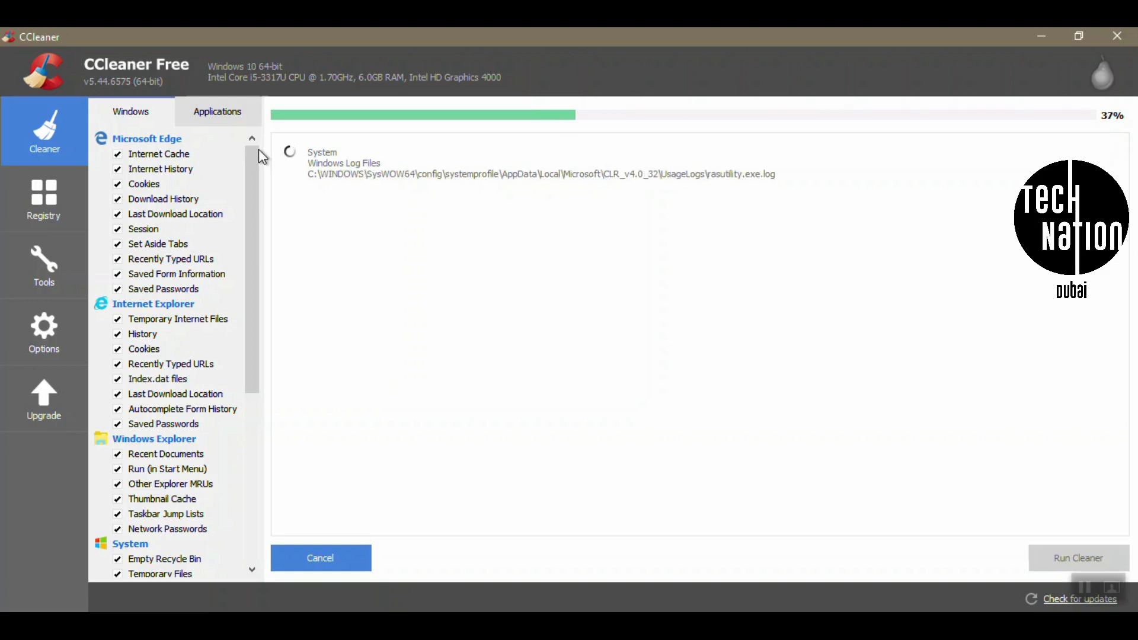
{"action": "left_click_drag", "start_coordinate": [251, 151], "coordinate": [263, 104]}
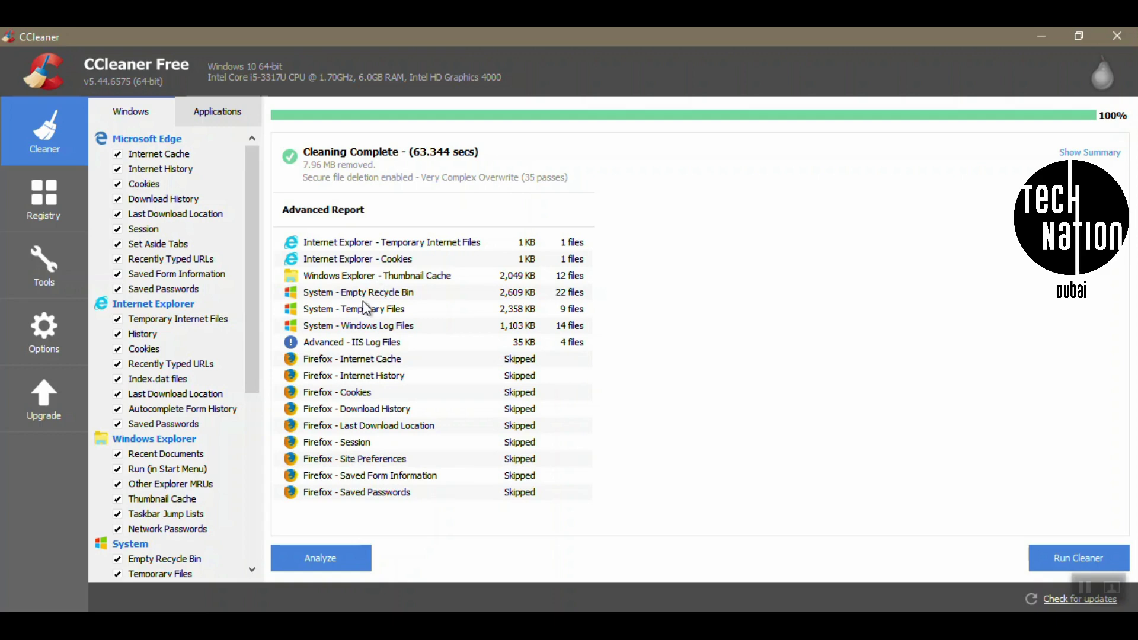
{"action": "left_click", "coordinate": [1080, 154]}
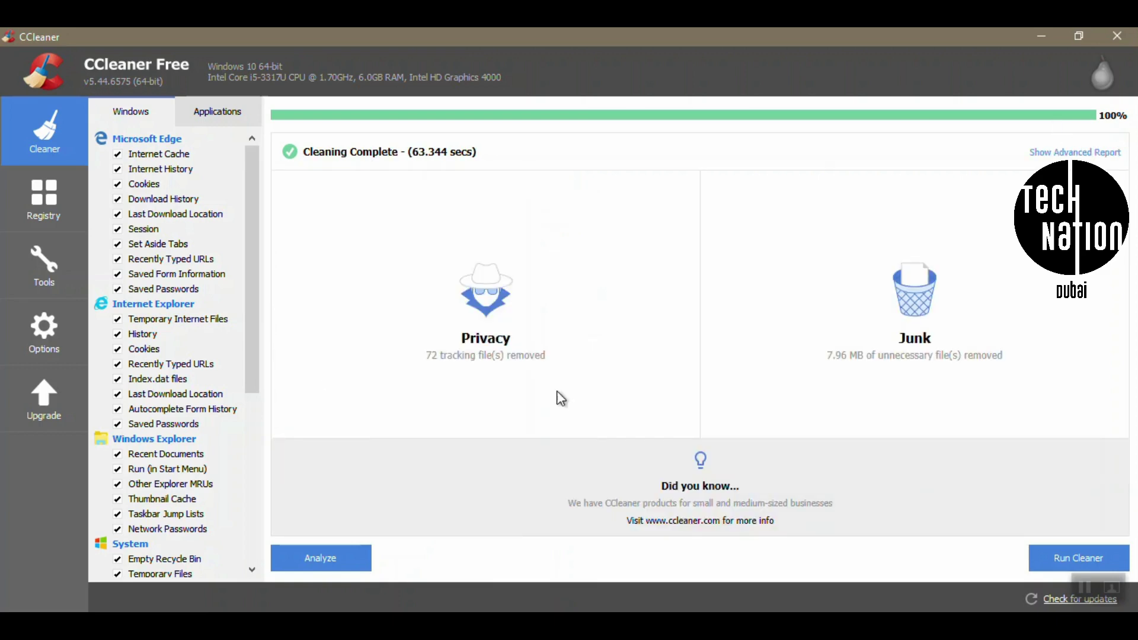
{"action": "left_click", "coordinate": [1061, 153]}
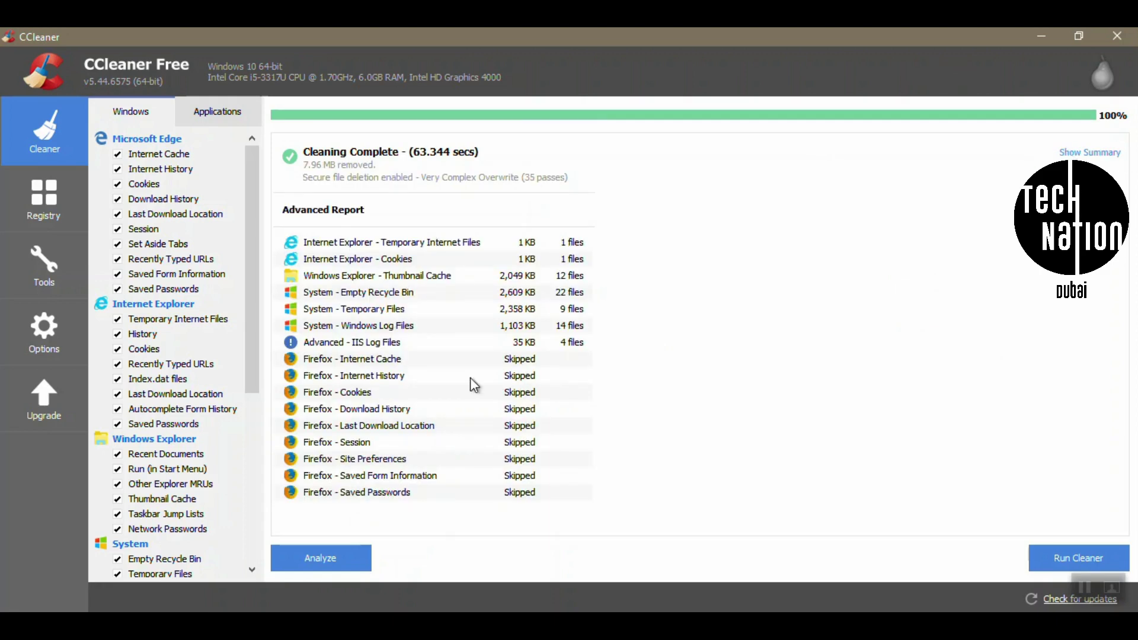
- Examine the Firefox entries and the IIS Log Files entry in the advanced cleaning report
{"action": "left_click", "coordinate": [379, 361]}
{"action": "key", "text": "Down"}
{"action": "key", "text": "End"}
{"action": "key", "text": "Up"}
{"action": "key", "text": "Up"}
{"action": "key", "text": "Down"}
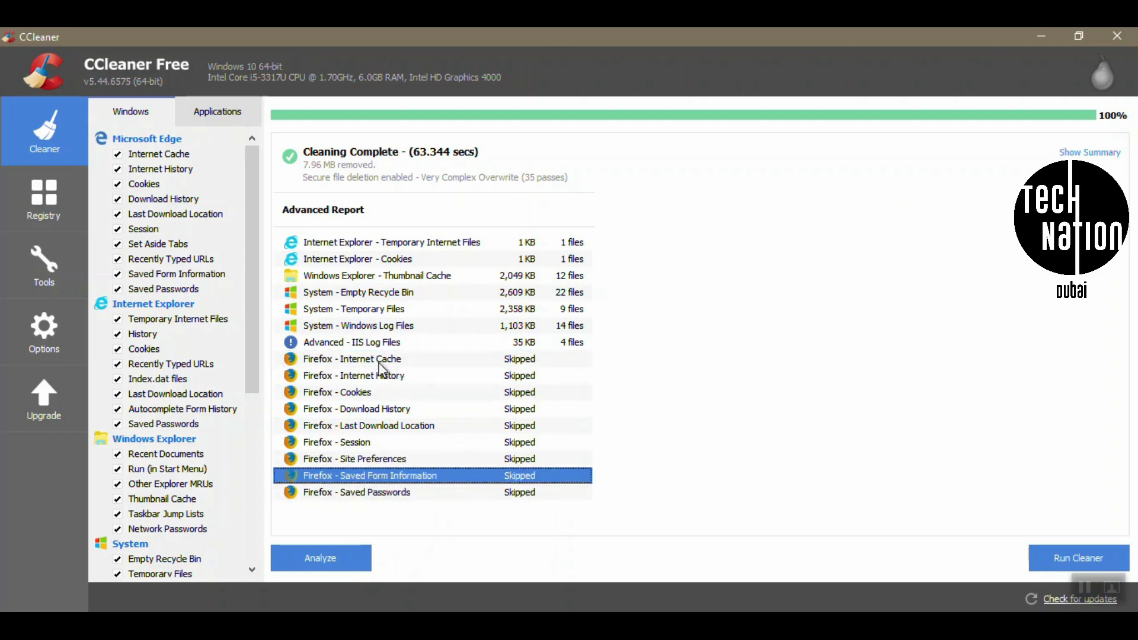
{"action": "key", "text": "Up"}
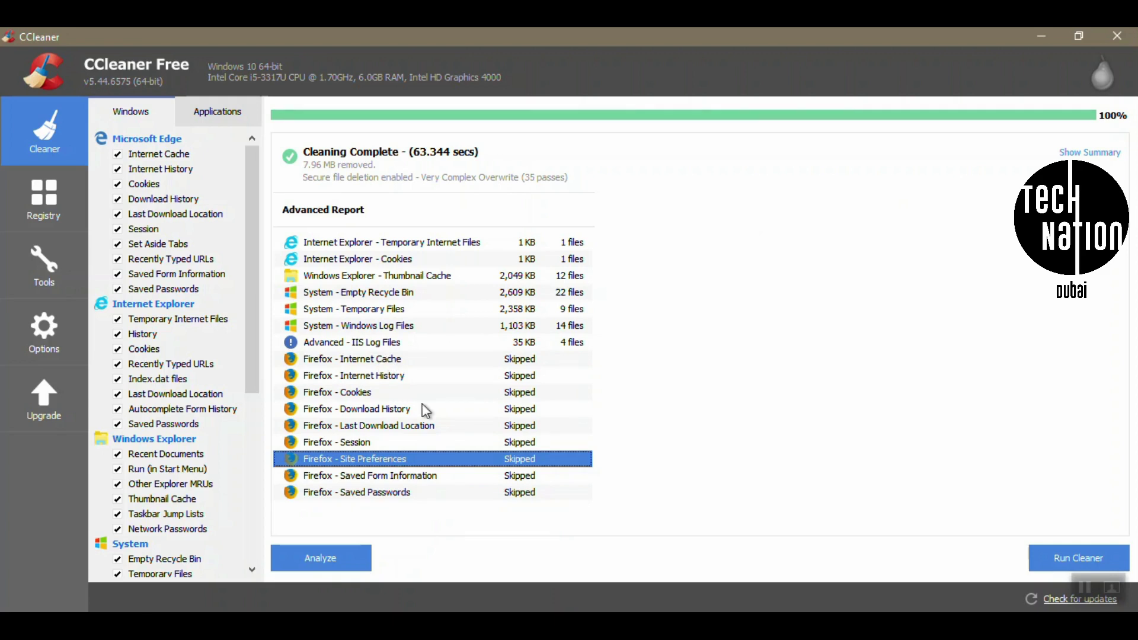
{"action": "left_click", "coordinate": [373, 342]}
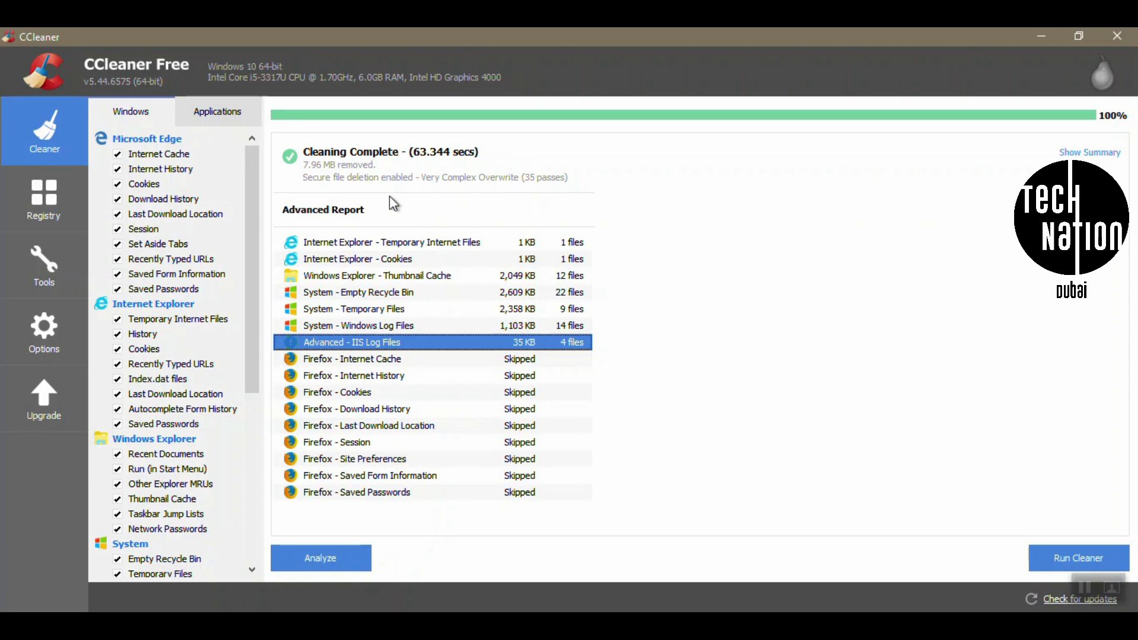
- Scan the registry for issues in all Registry Cleaner categories, from Missing Shared DLLs to Windows Services
{"action": "left_click", "coordinate": [38, 191]}
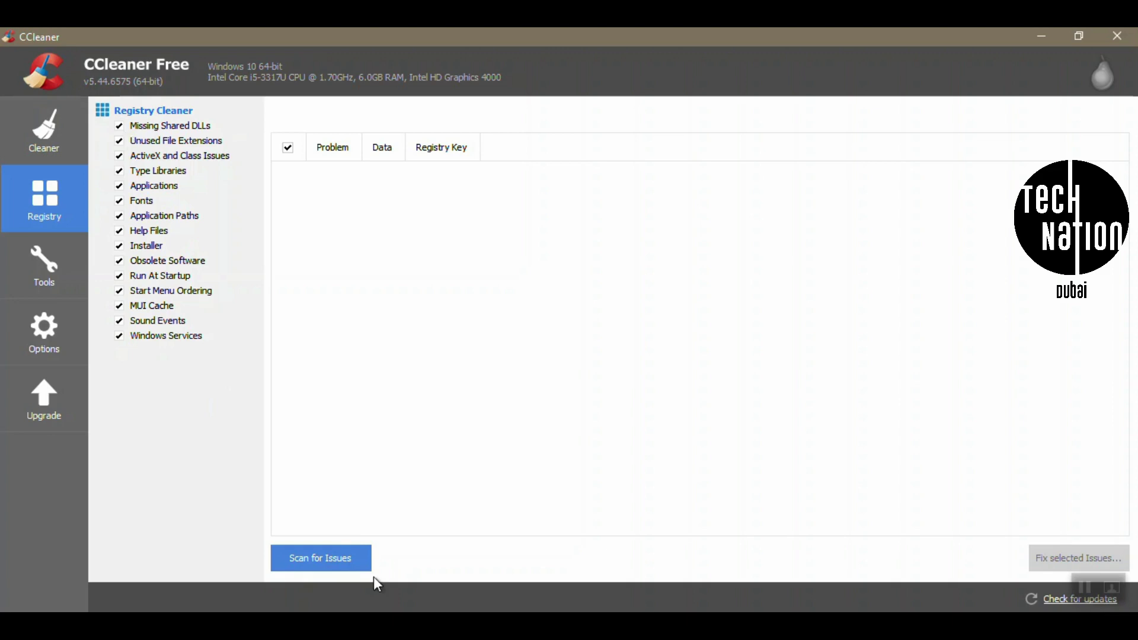
{"action": "left_click", "coordinate": [353, 563]}
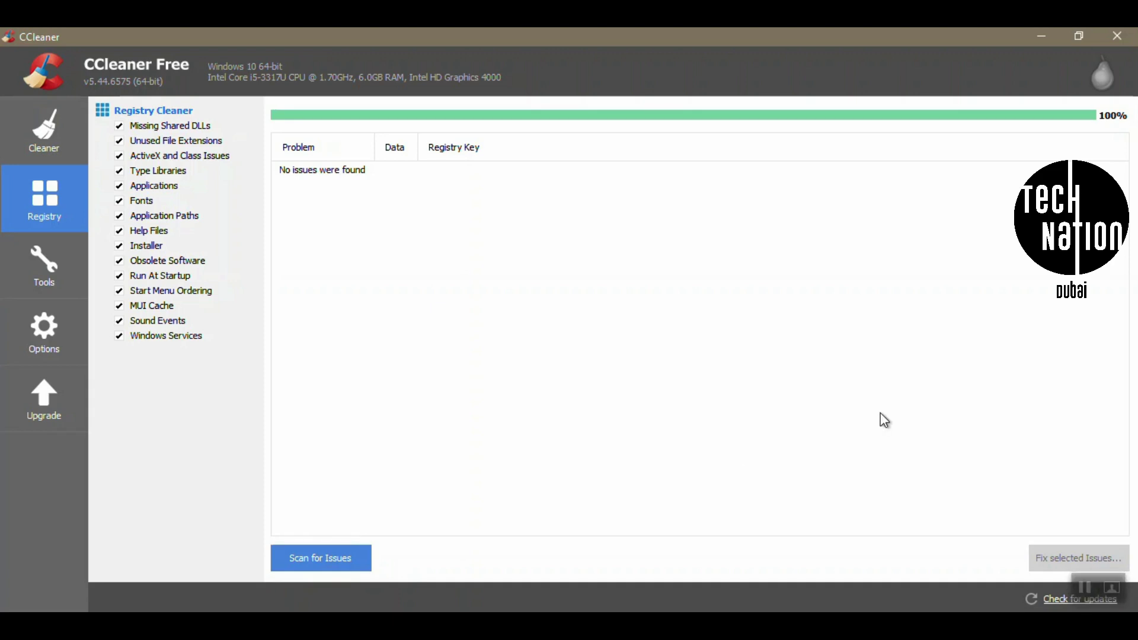
{"action": "left_click", "coordinate": [1083, 588]}
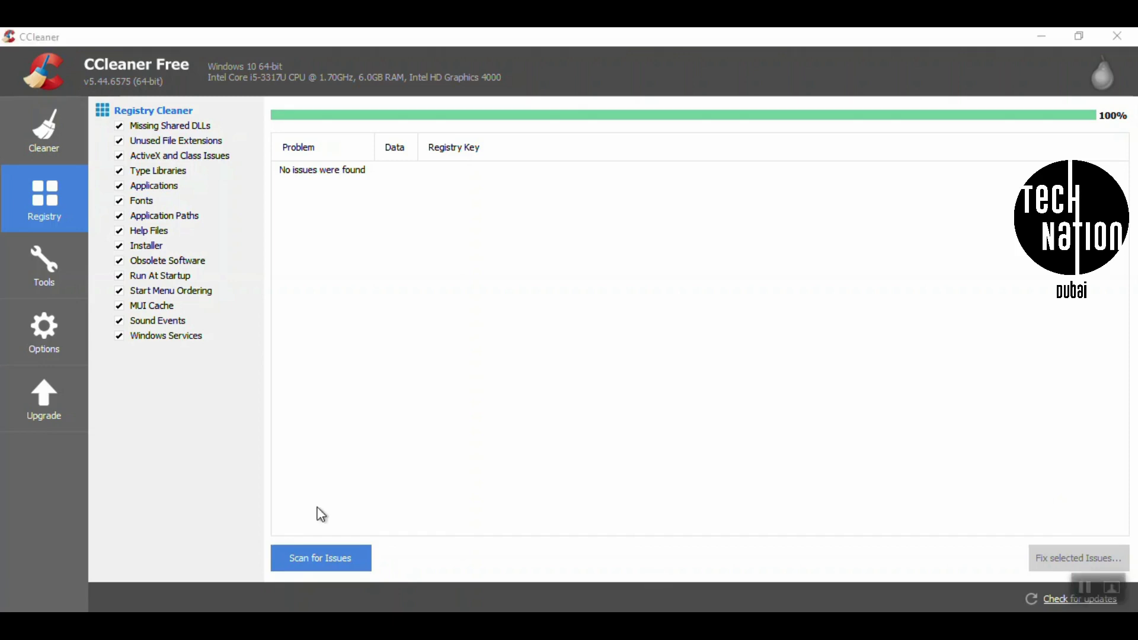